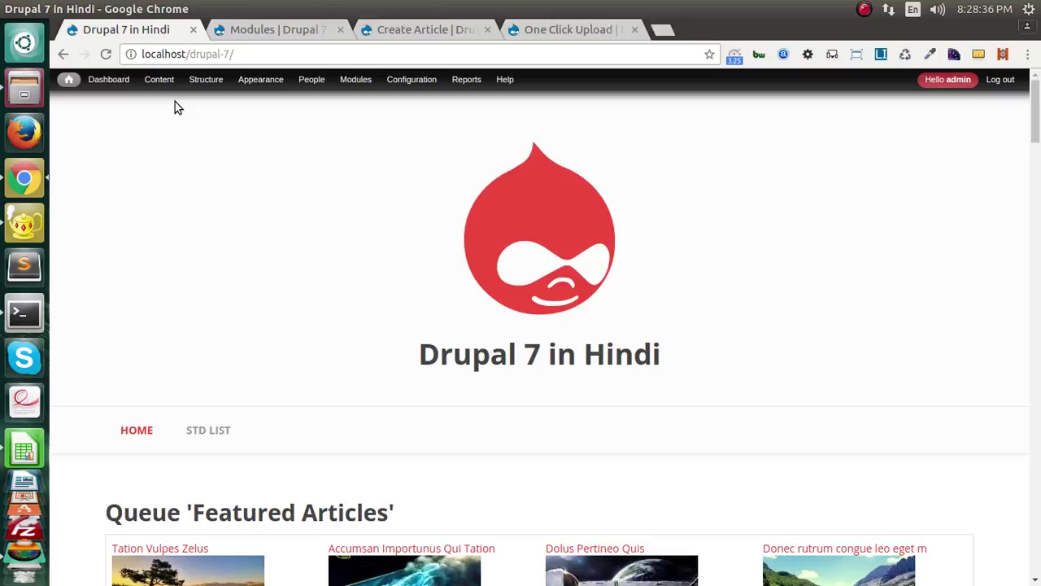
- Examine the Image Info, Link and Advanced options for inserting an image in the Create Article form's body, and close them without inserting
click(420, 29)
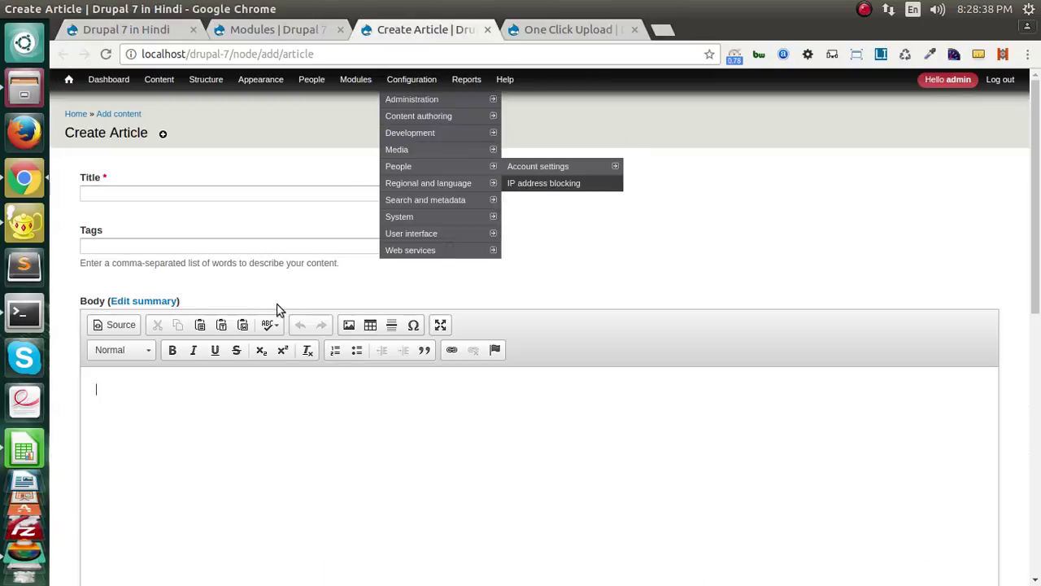
scroll(167, 426, down, 1)
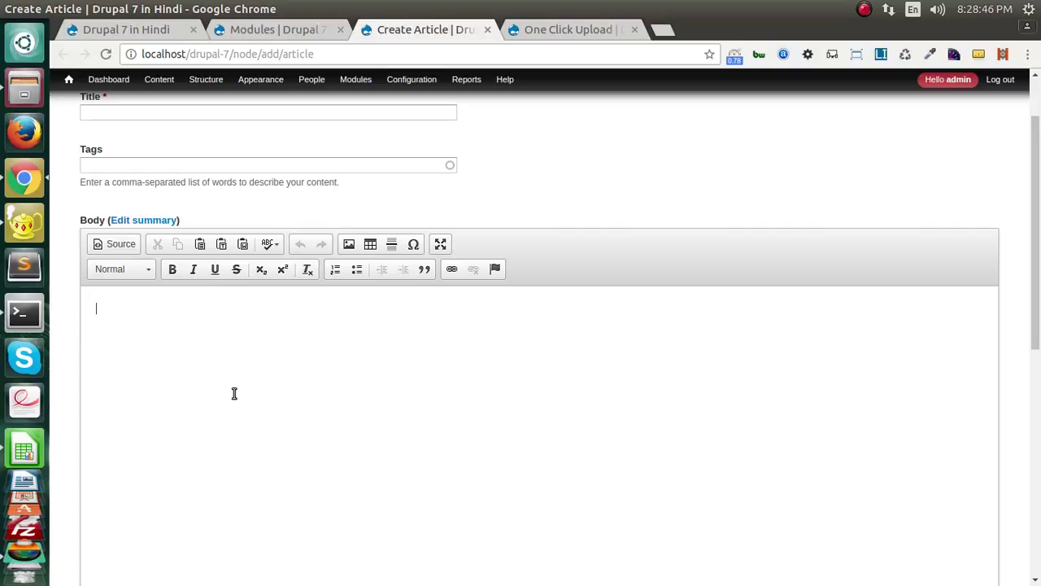
click(348, 245)
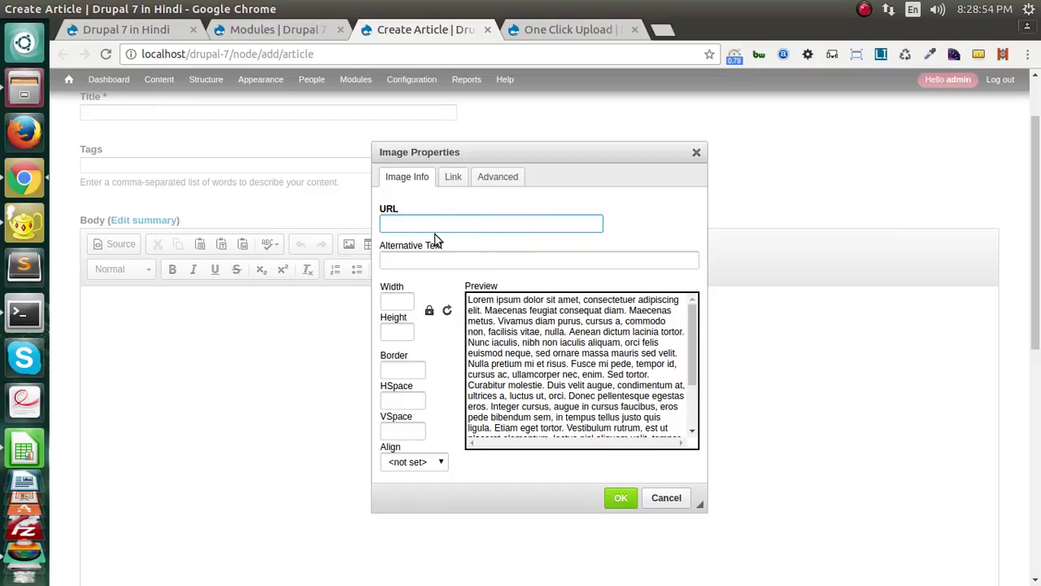
click(453, 177)
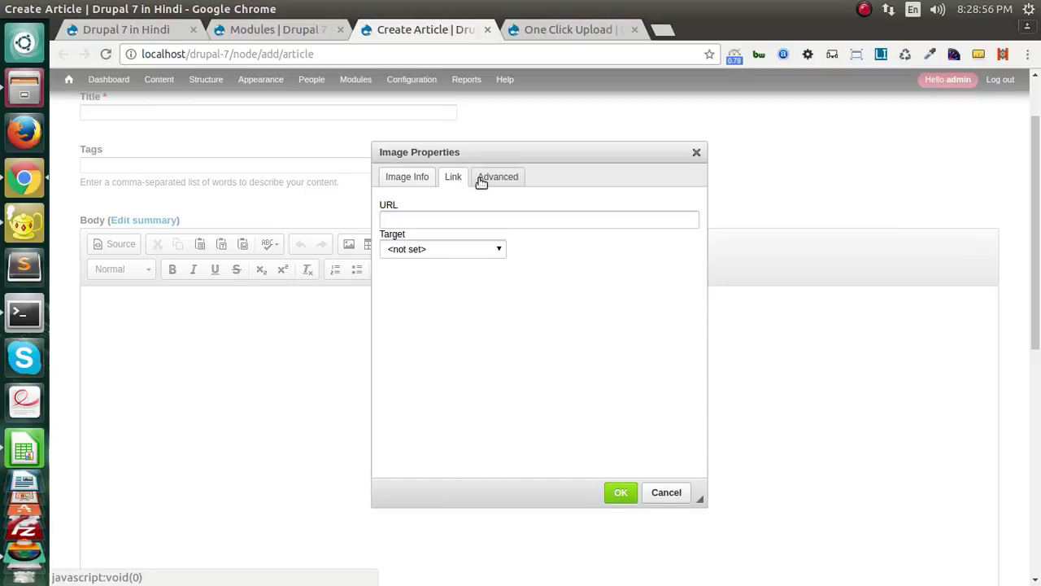
click(488, 178)
click(412, 180)
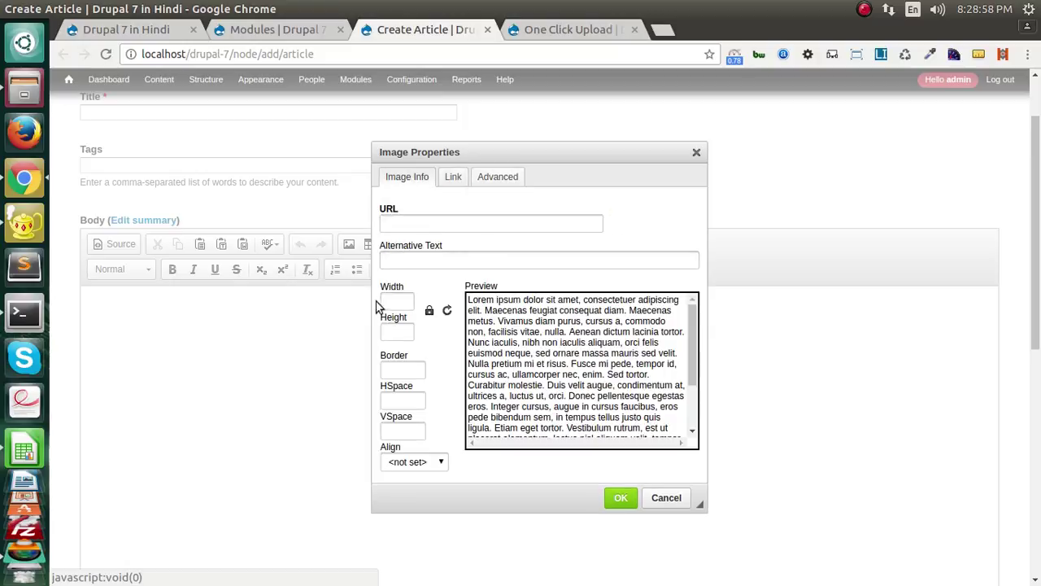
click(665, 497)
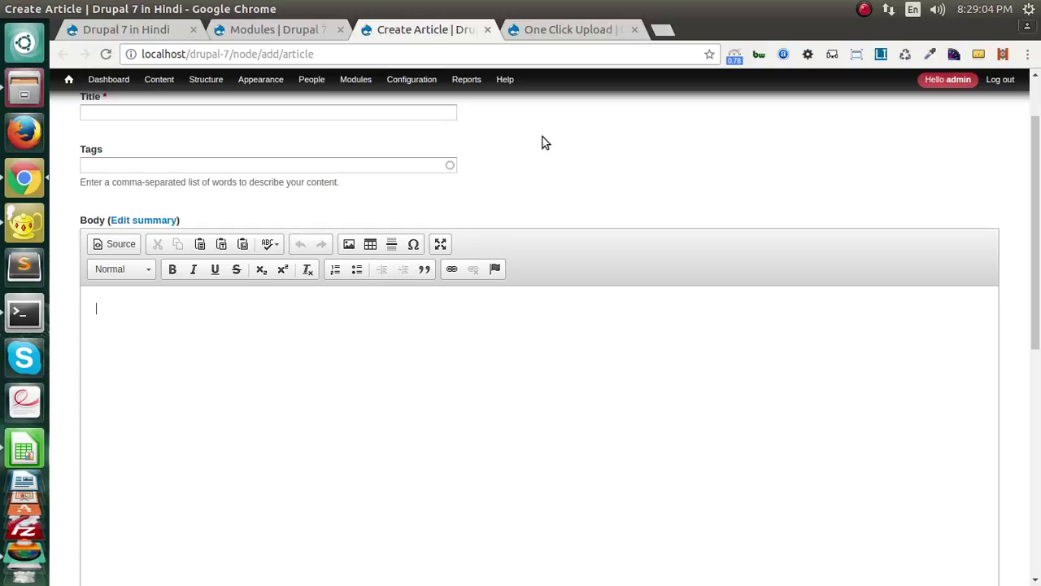
- Review the One Click Upload project page on drupal.org, covering its features, requirements, integration instructions and downloads
click(562, 30)
scroll(326, 260, up, 8)
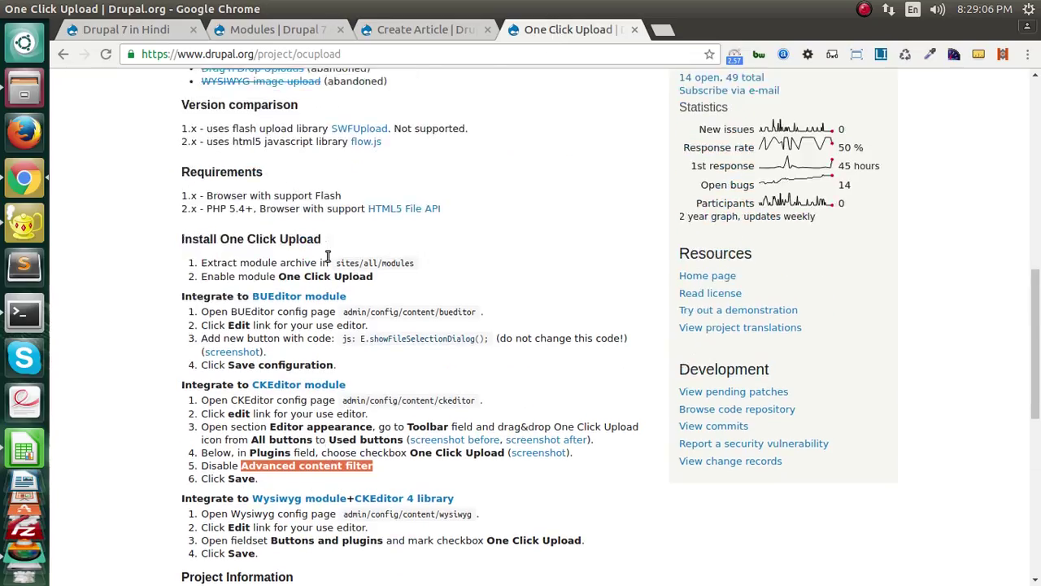
scroll(513, 233, up, 6)
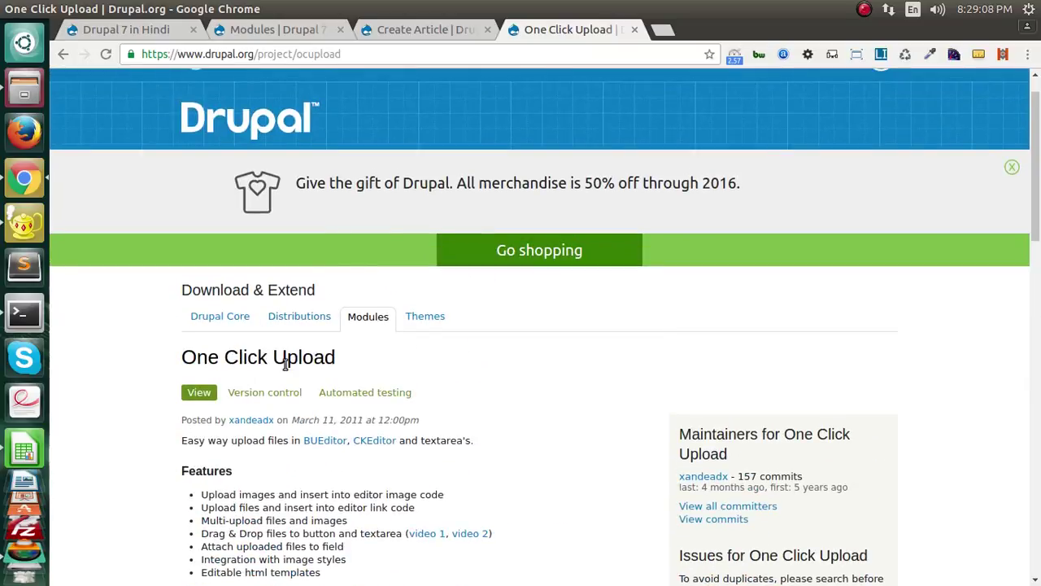
scroll(309, 349, down, 3)
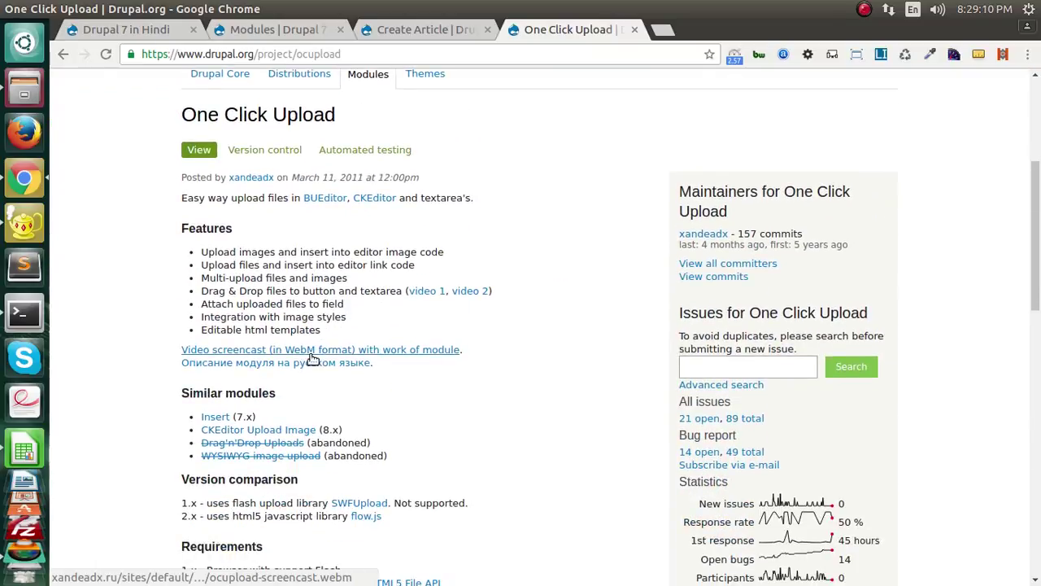
scroll(299, 334, down, 4)
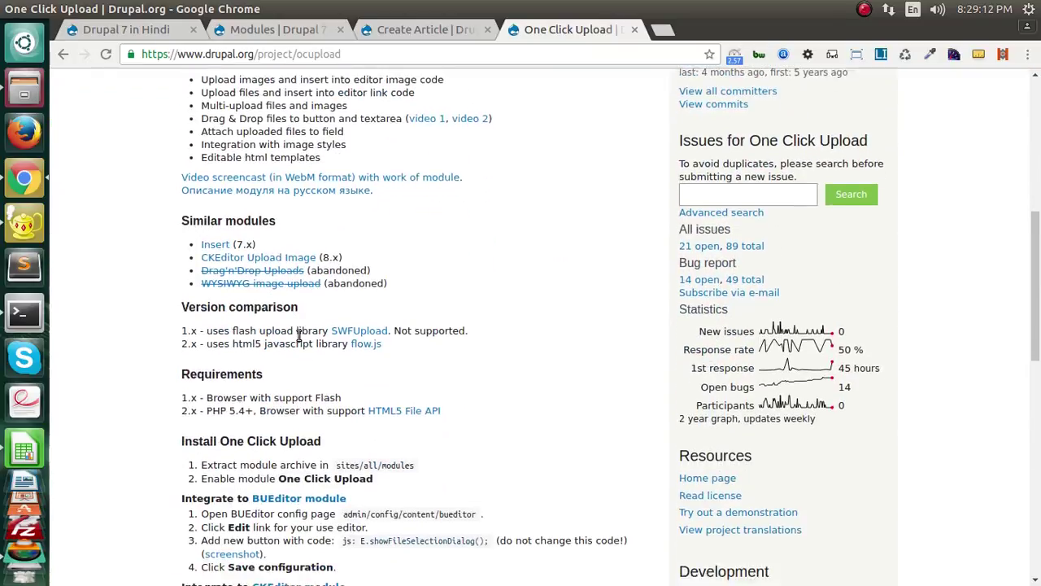
scroll(299, 334, down, 3)
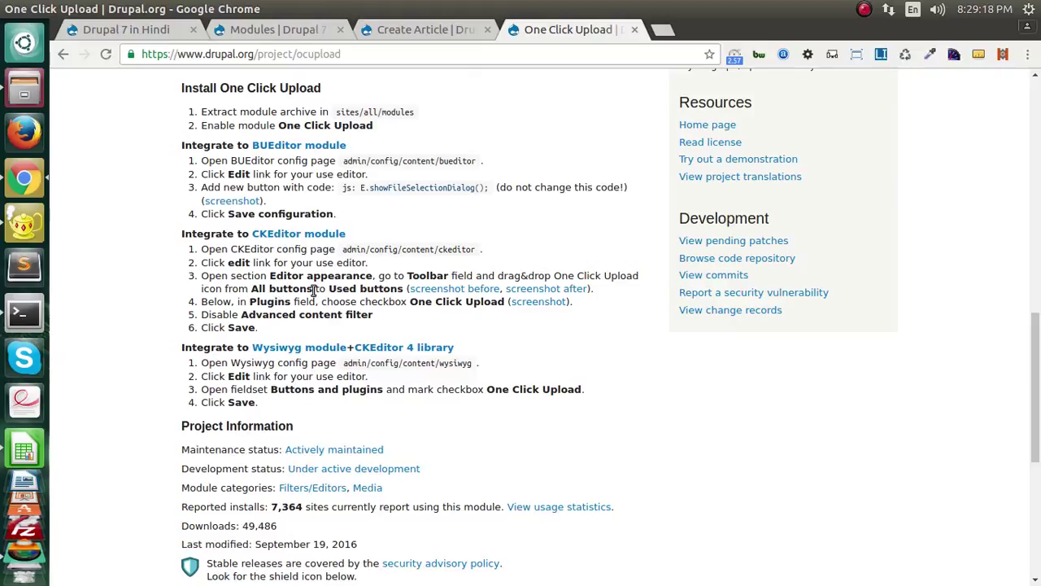
scroll(309, 341, down, 5)
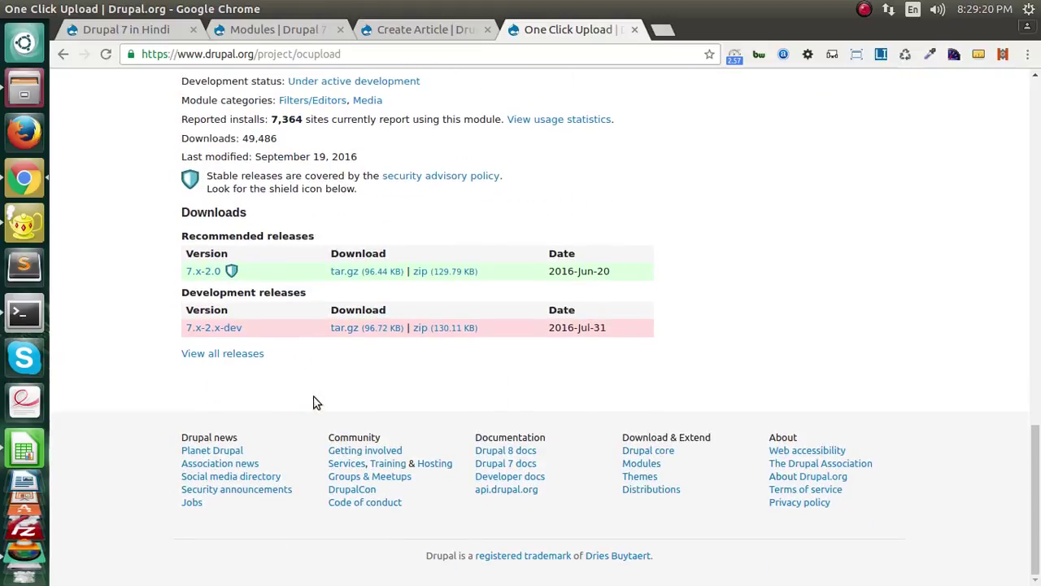
scroll(349, 285, up, 6)
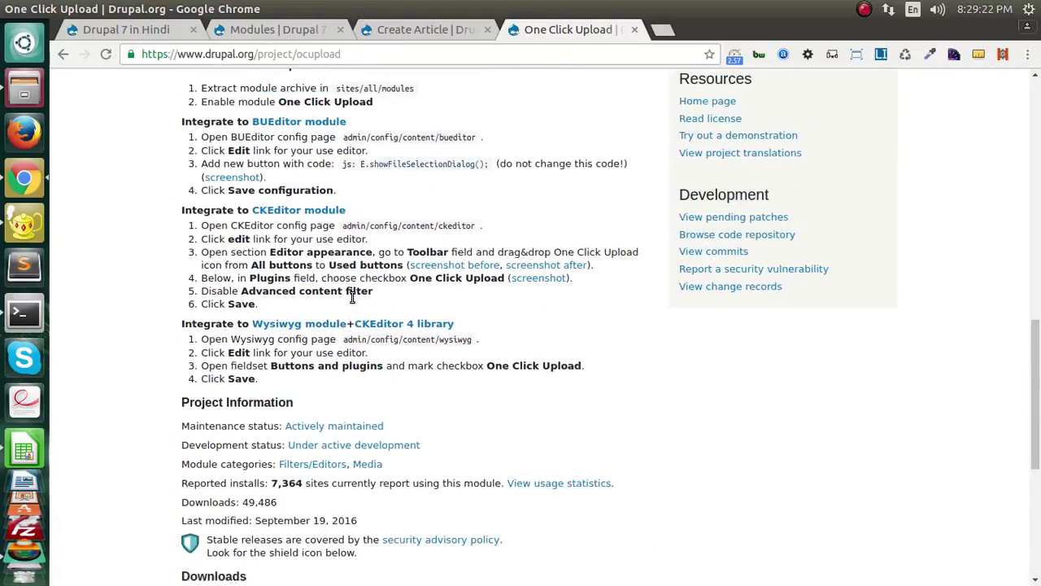
- Filter the site's module list by "one", enable the One Click Upload module and save the configuration
click(304, 33)
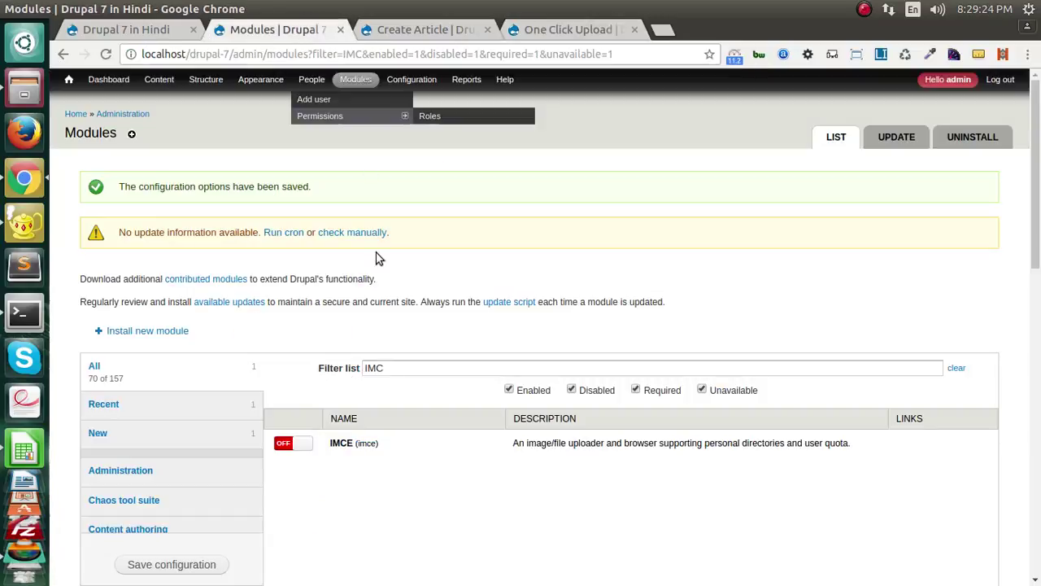
double_click(397, 368)
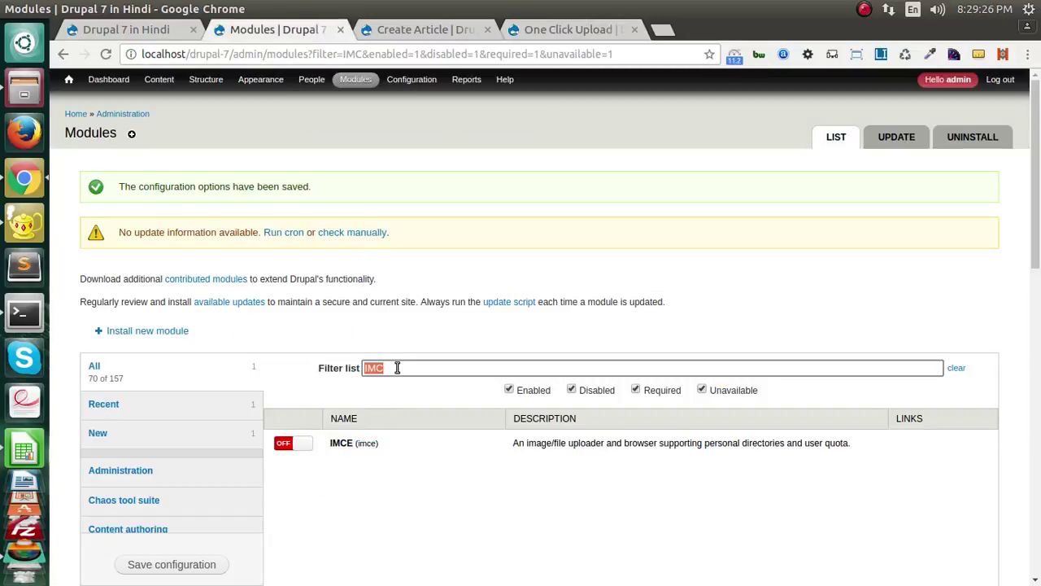
key(BackSpace)
click(282, 444)
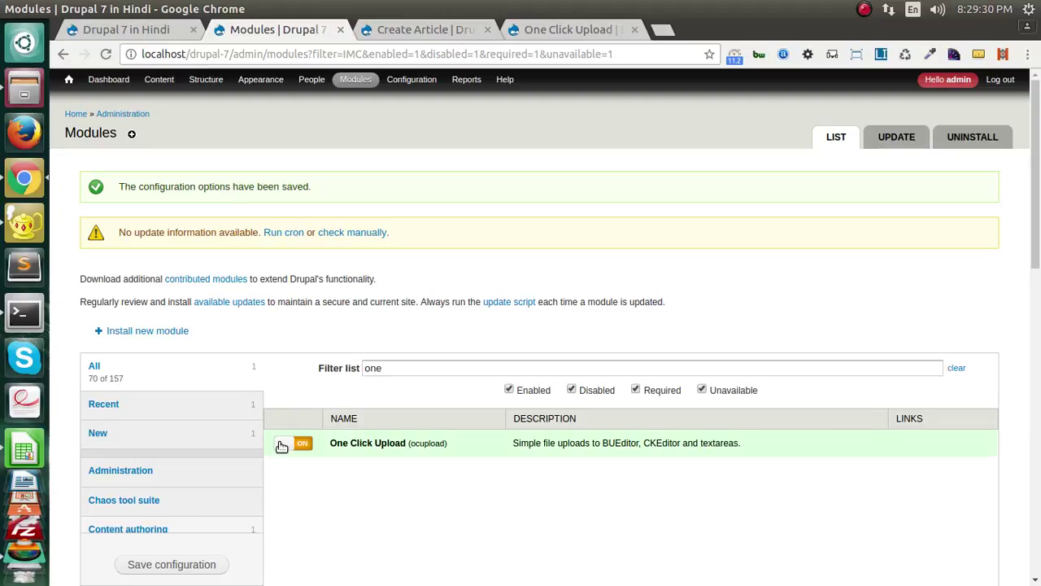
click(159, 562)
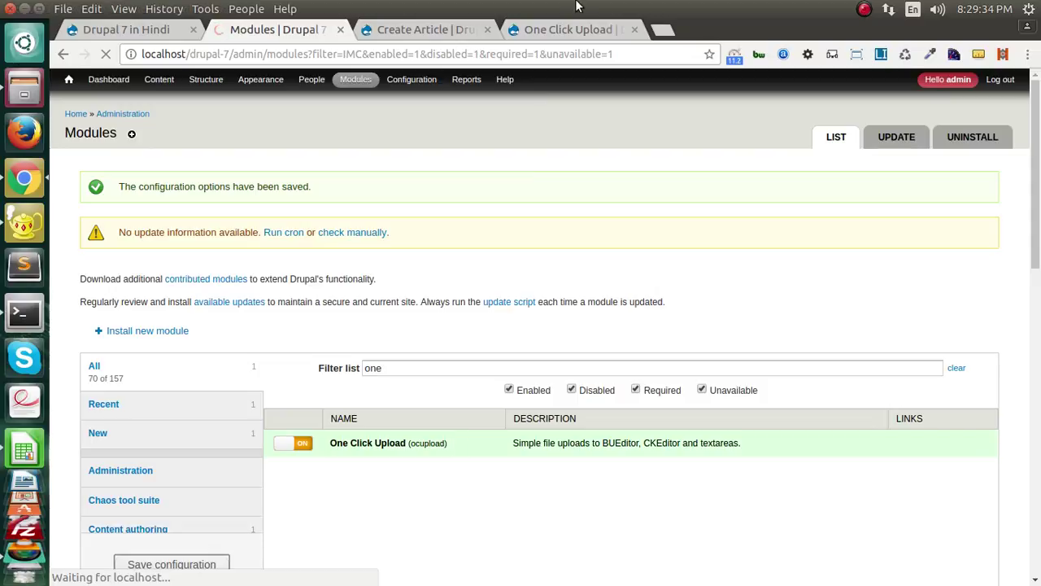
- Copy the BUEditor config path admin/config/content/bueditor from the One Click Upload project page's integration instructions
click(570, 29)
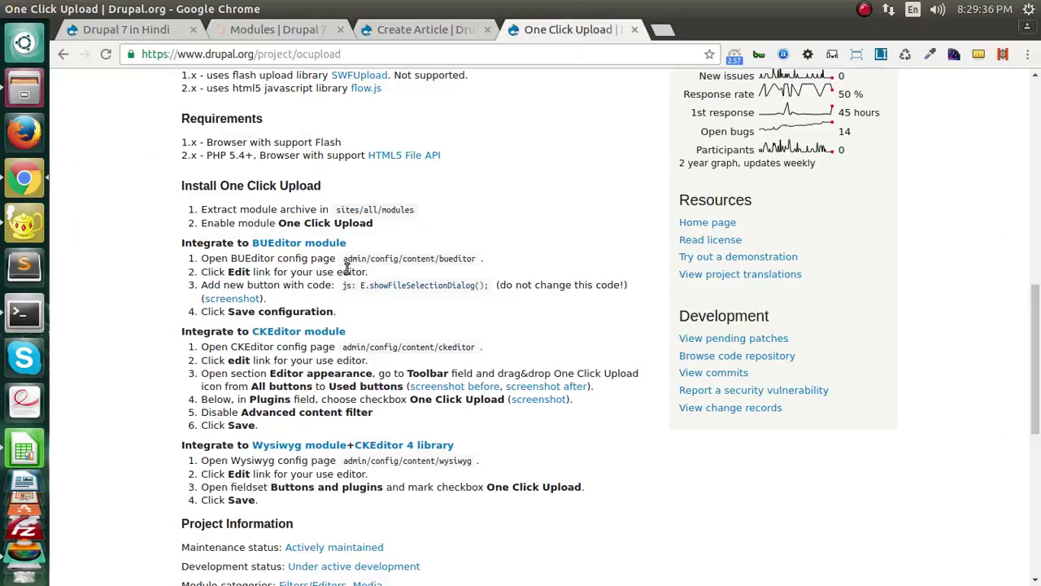
drag(345, 259, 479, 259)
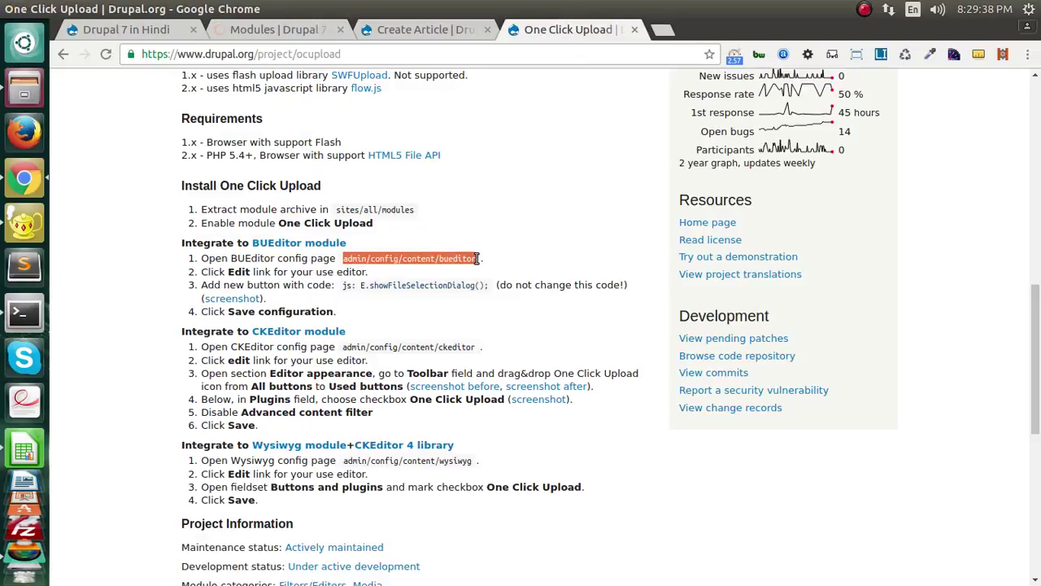
right_click(480, 259)
click(512, 267)
- Open the One Click Upload module's configuration page from its entry in the site's module list
click(269, 33)
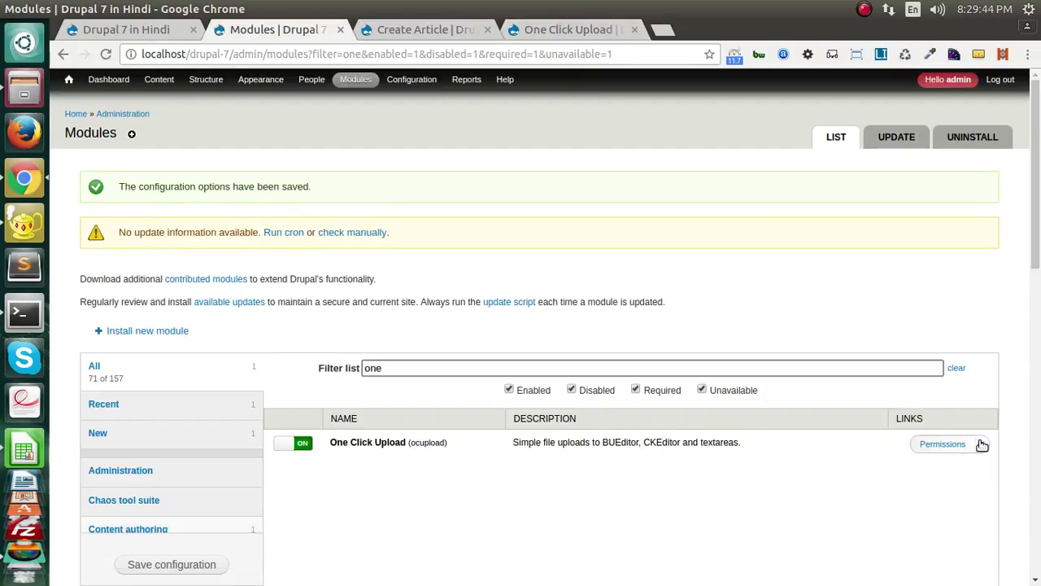
click(980, 444)
click(942, 462)
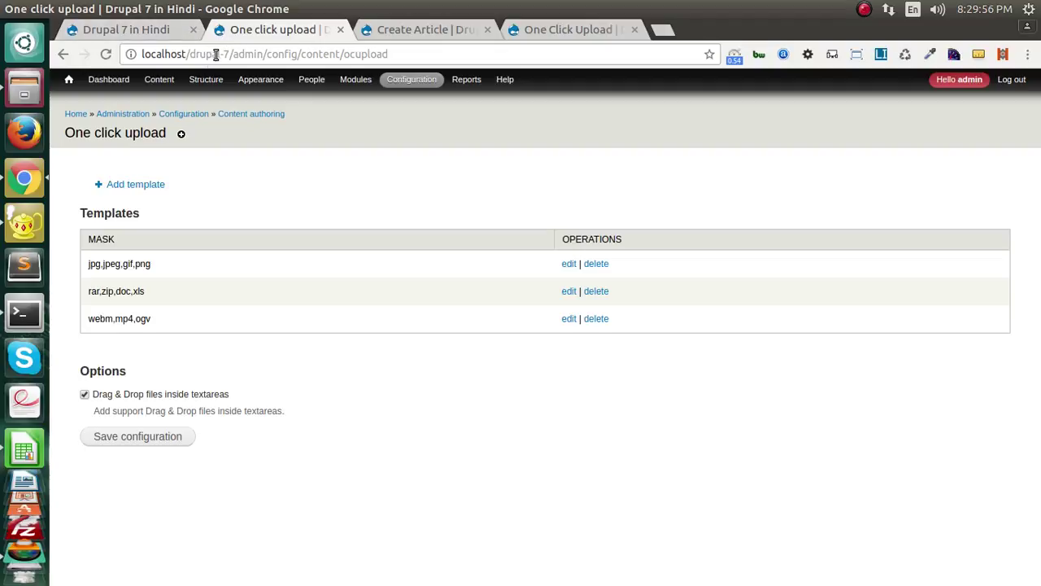
- Load the admin/config/content/bueditor path on the local drupal-7 site
drag(240, 54, 466, 54)
key(BackSpace)
key(BackSpace)
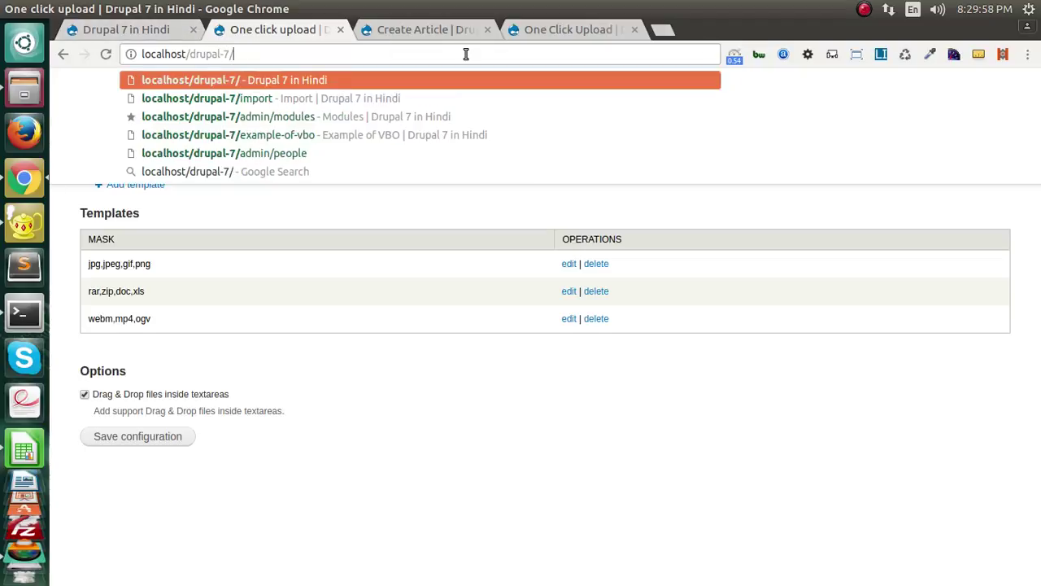
text(admin/config/content/bueditor)
key(Return)
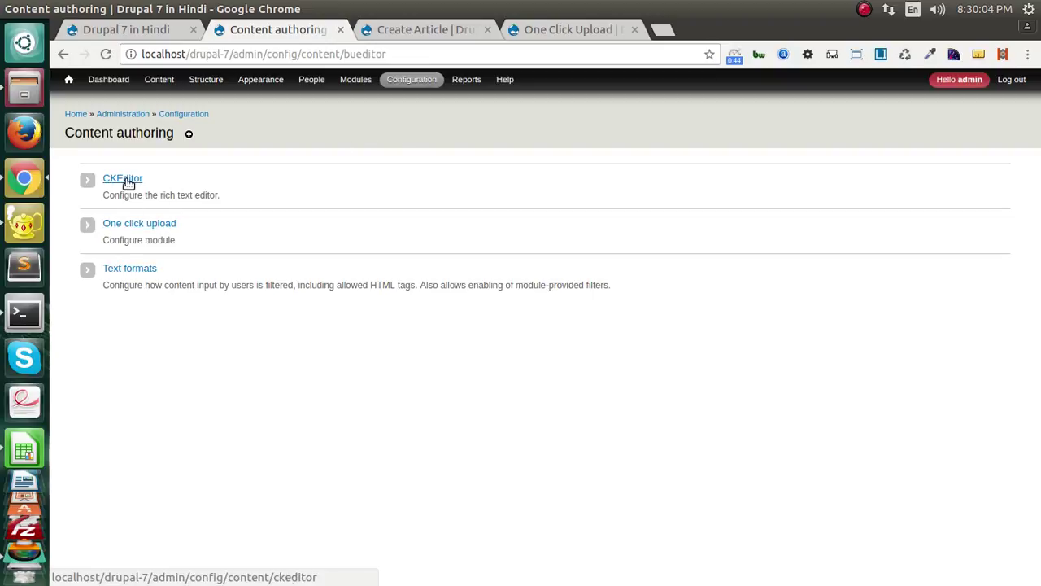
- Check the CKEditor integration instructions on the One Click Upload project page, including the CKEditor config path
key(alt+Tab)
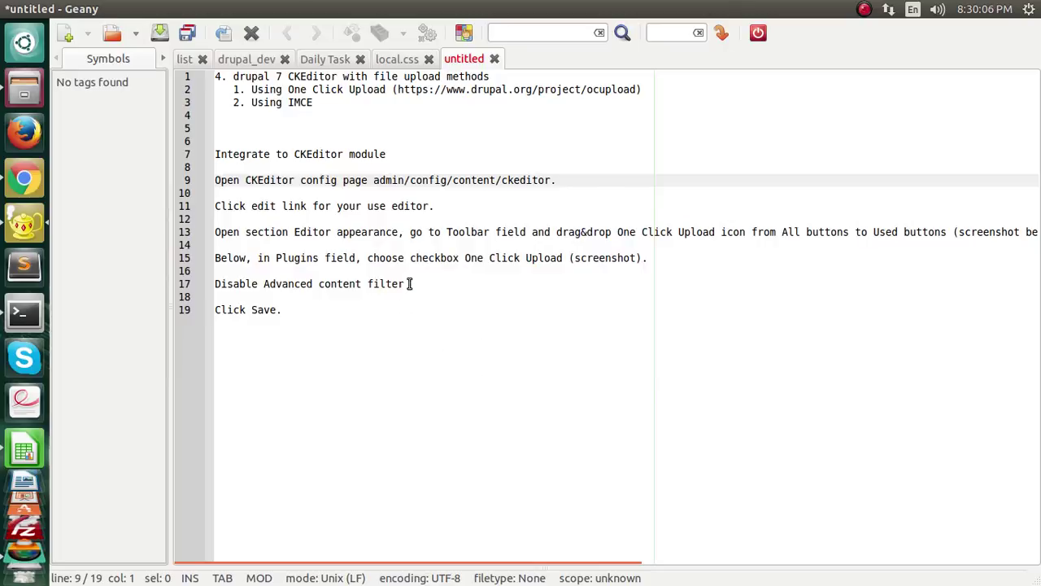
key(alt+Tab)
key(ctrl+4)
click(461, 256)
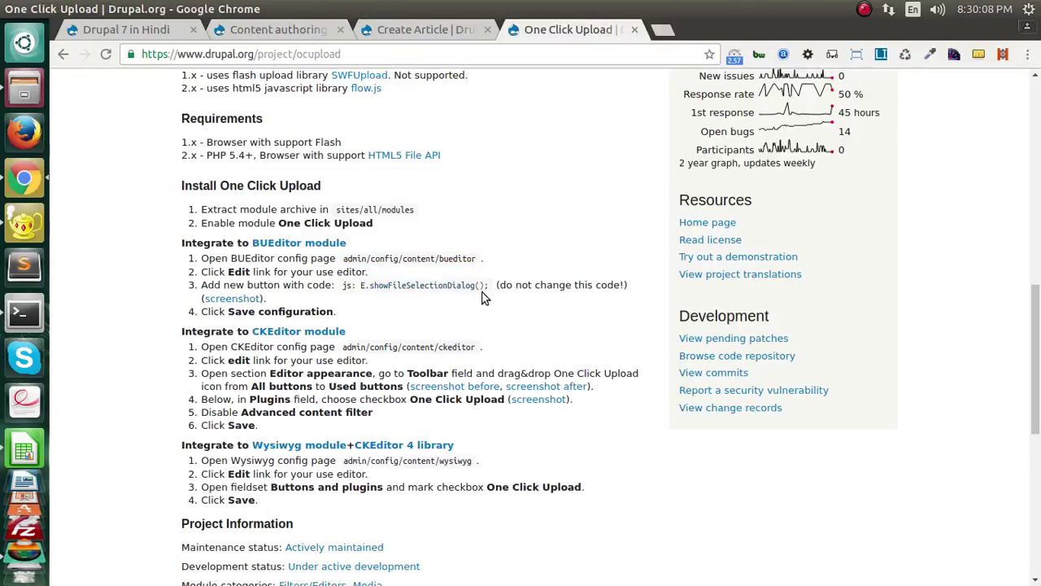
scroll(439, 283, down, 2)
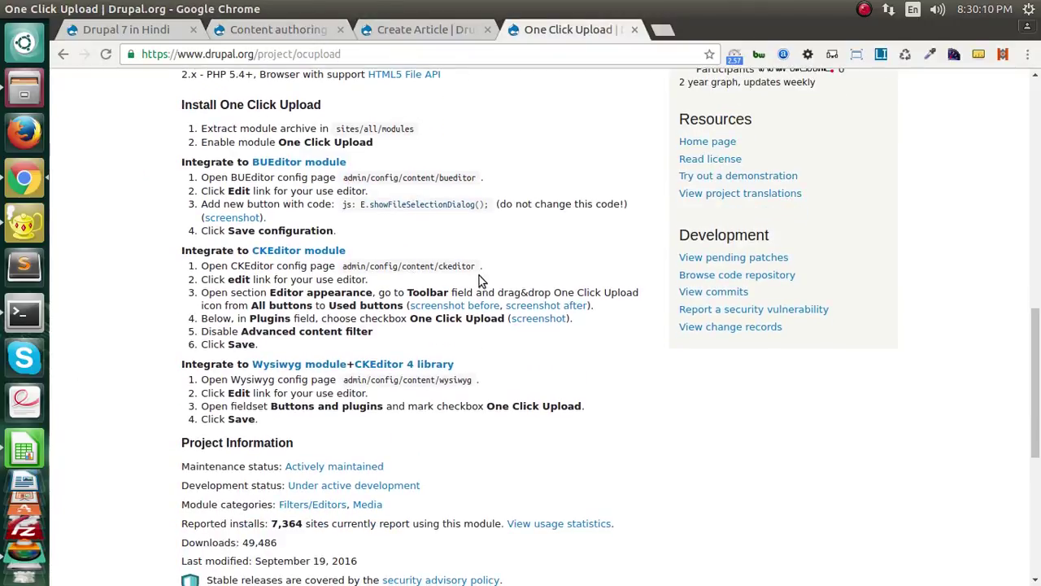
drag(474, 266, 343, 271)
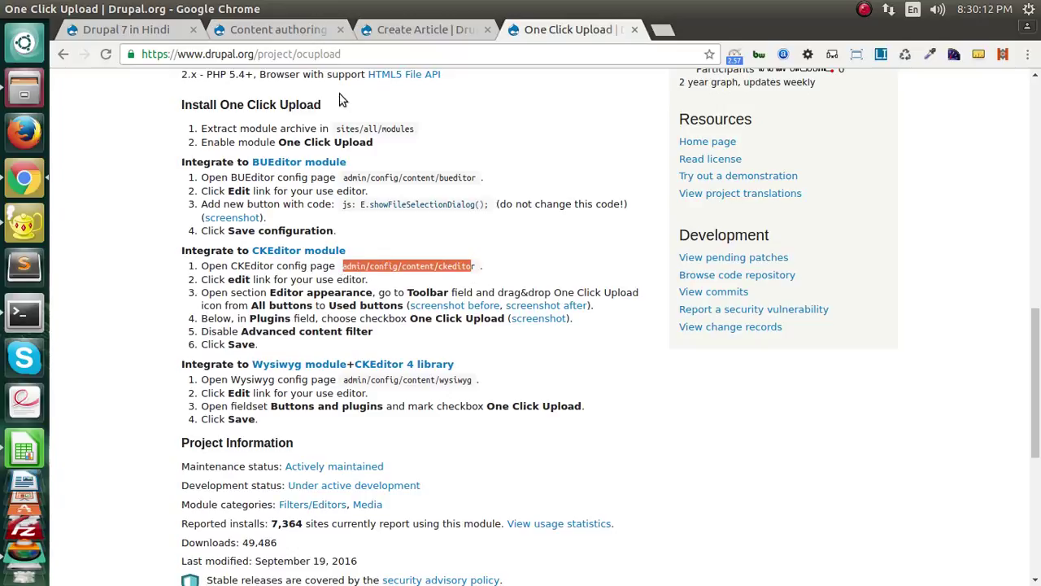
- Open the CKEditor Full profile for editing from Content authoring and expand its Editor Appearance section
click(208, 30)
click(235, 33)
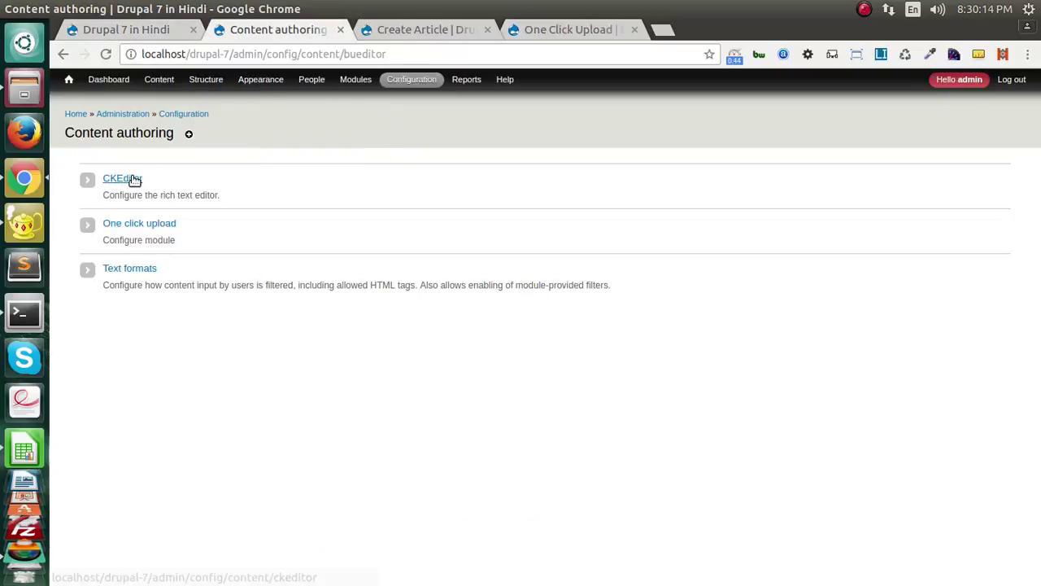
click(133, 179)
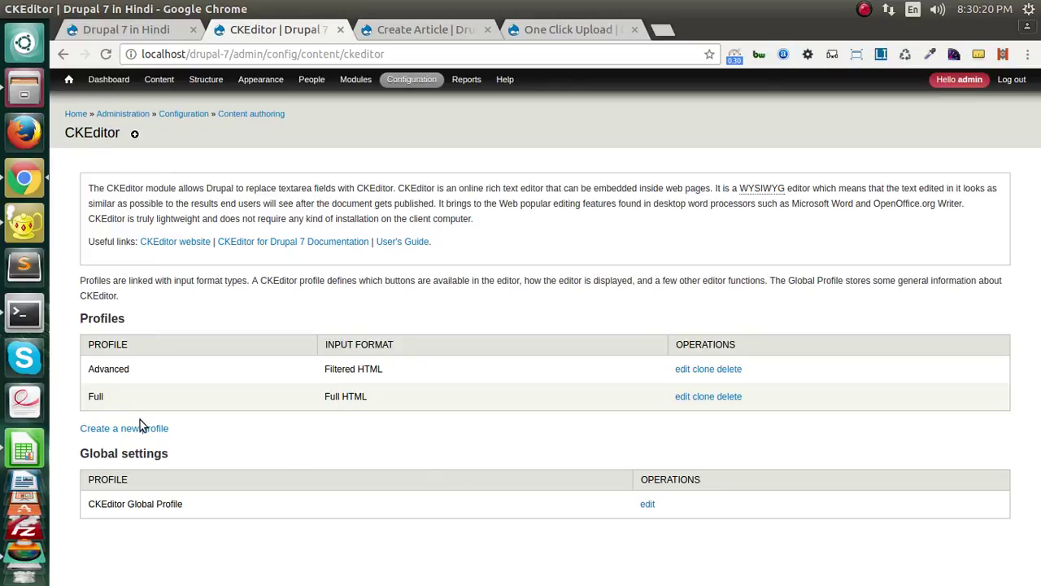
click(679, 396)
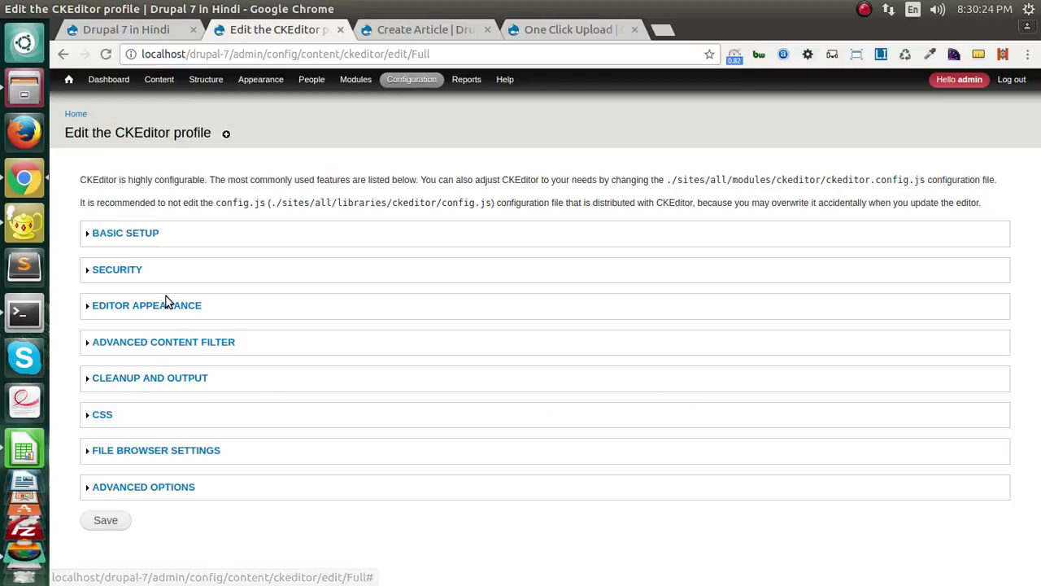
click(133, 306)
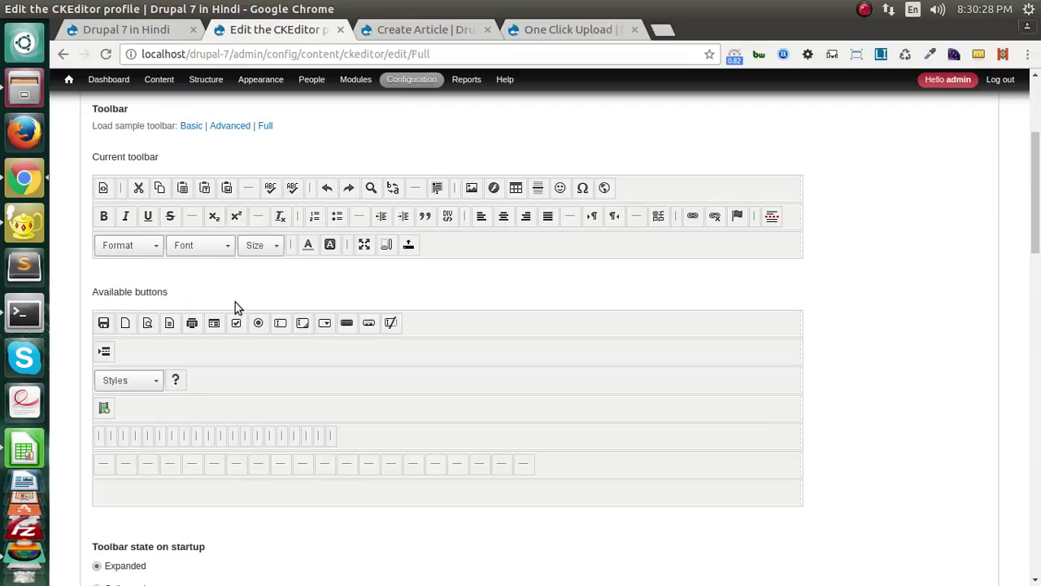
- Move the One Click Upload button from the current toolbar to the available buttons and back into the current toolbar's third row
drag(407, 245, 126, 354)
drag(93, 155, 171, 156)
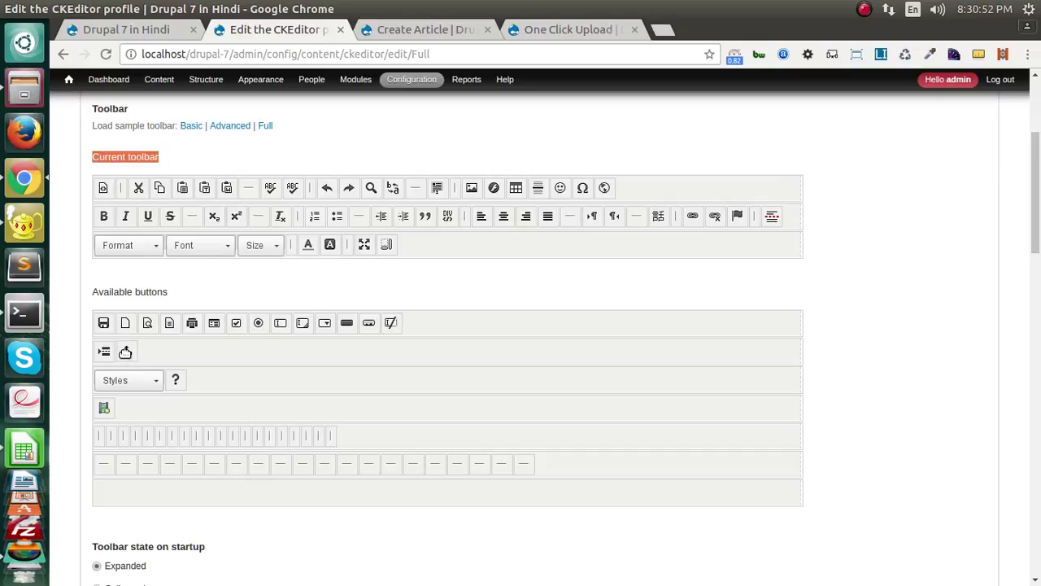
drag(126, 351, 445, 284)
- Review the One Click Upload plugin and Advanced Content Filter settings of the Full profile, and save the profile
scroll(444, 286, down, 5)
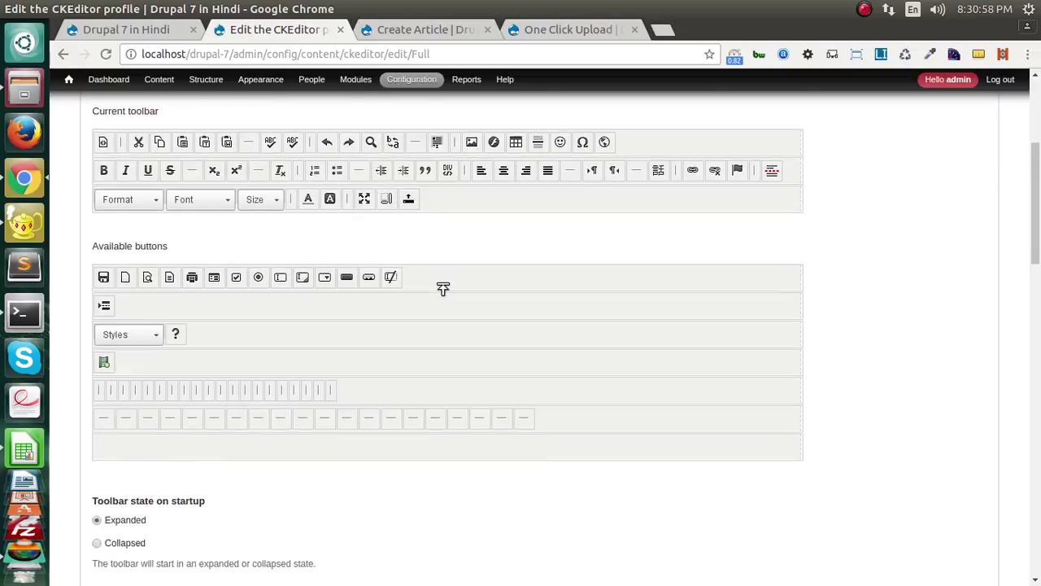
scroll(442, 285, down, 3)
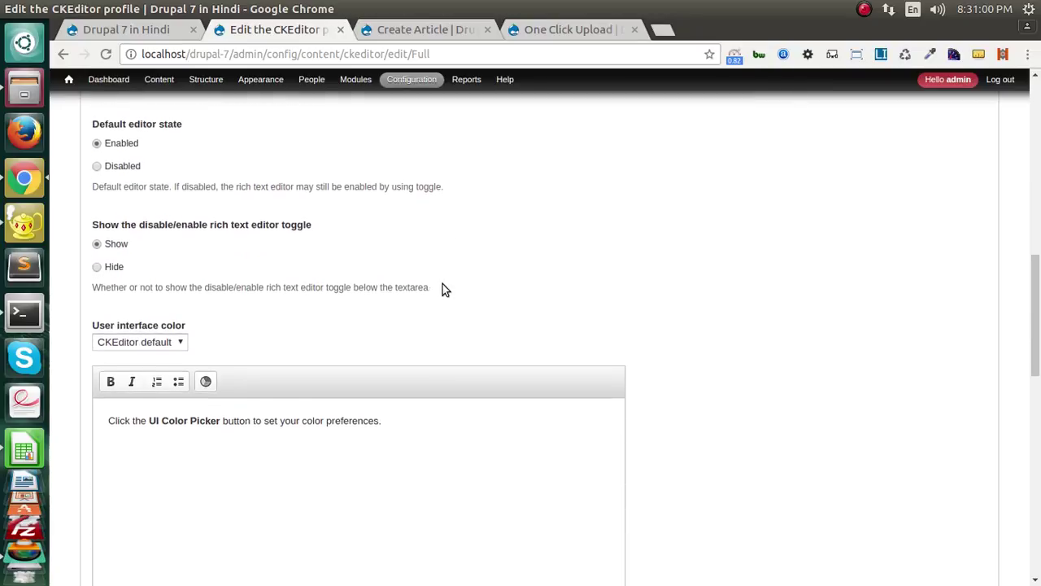
scroll(443, 284, down, 5)
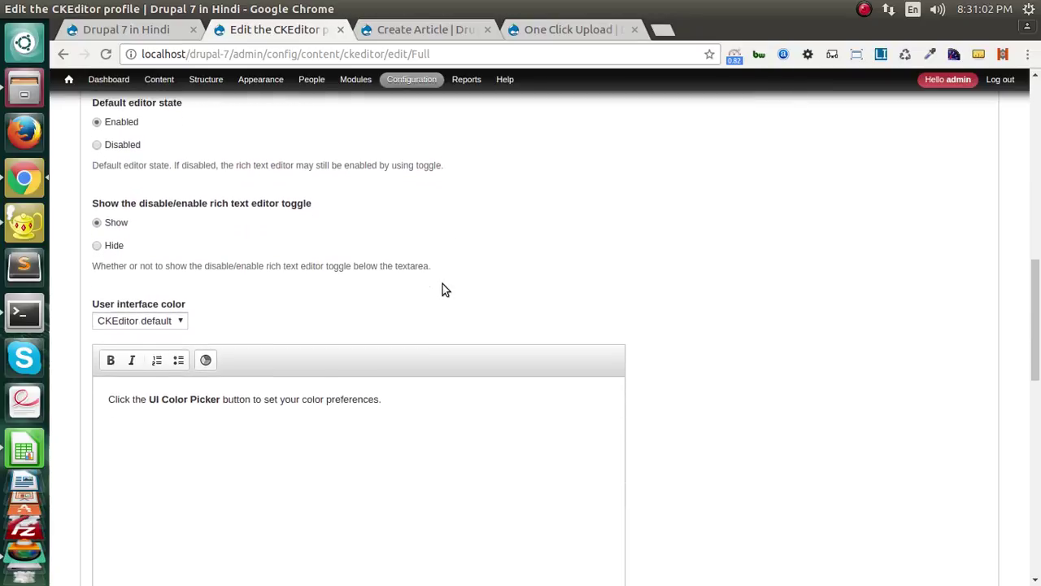
scroll(443, 284, down, 2)
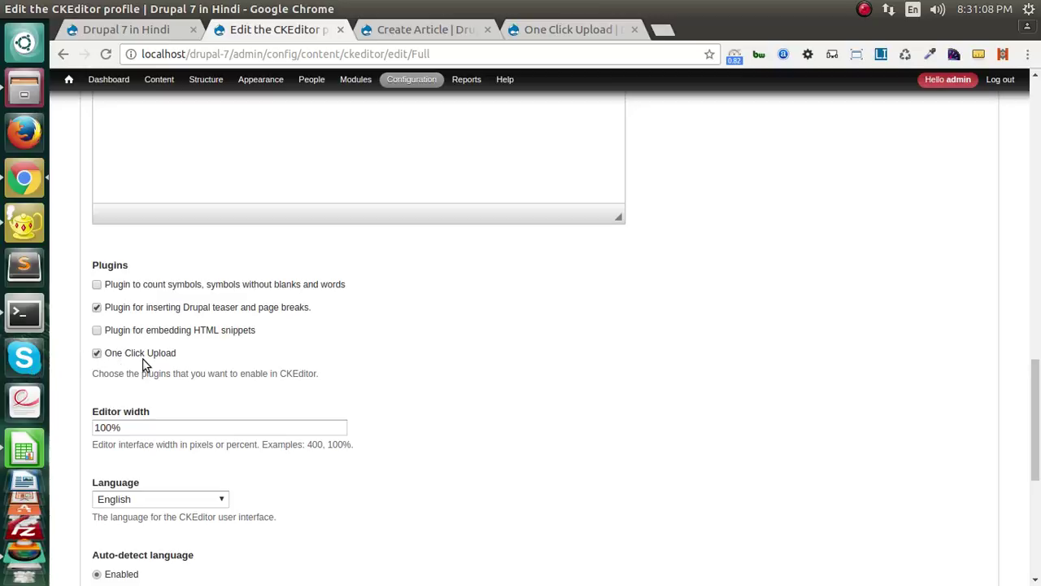
scroll(142, 364, down, 8)
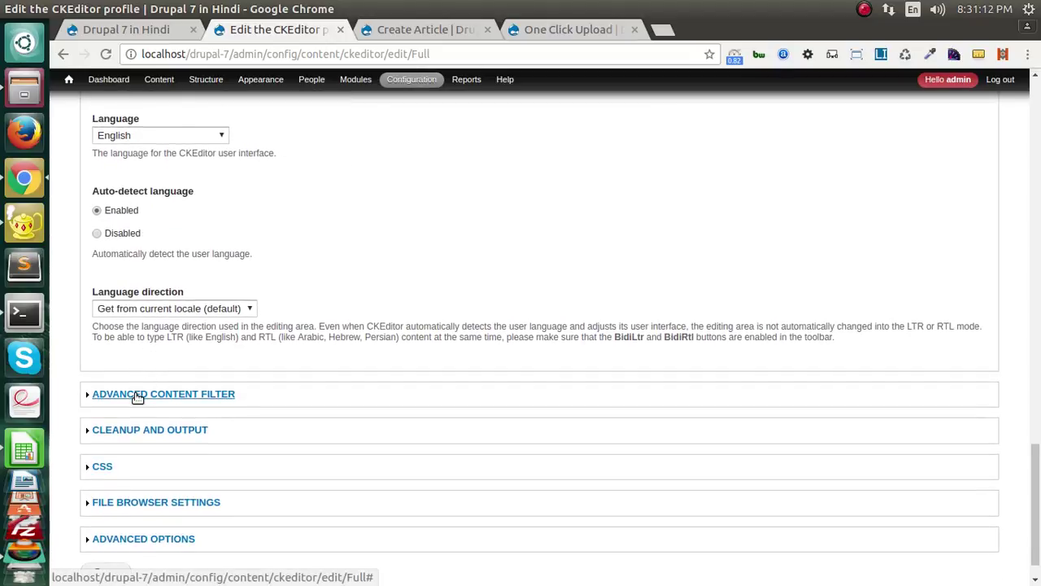
click(138, 394)
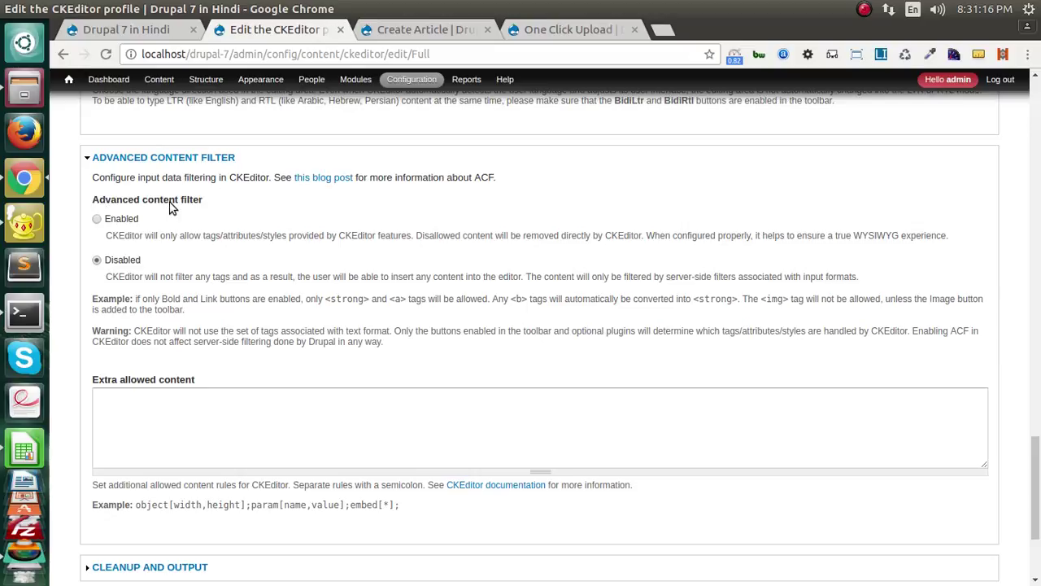
scroll(128, 261, down, 1)
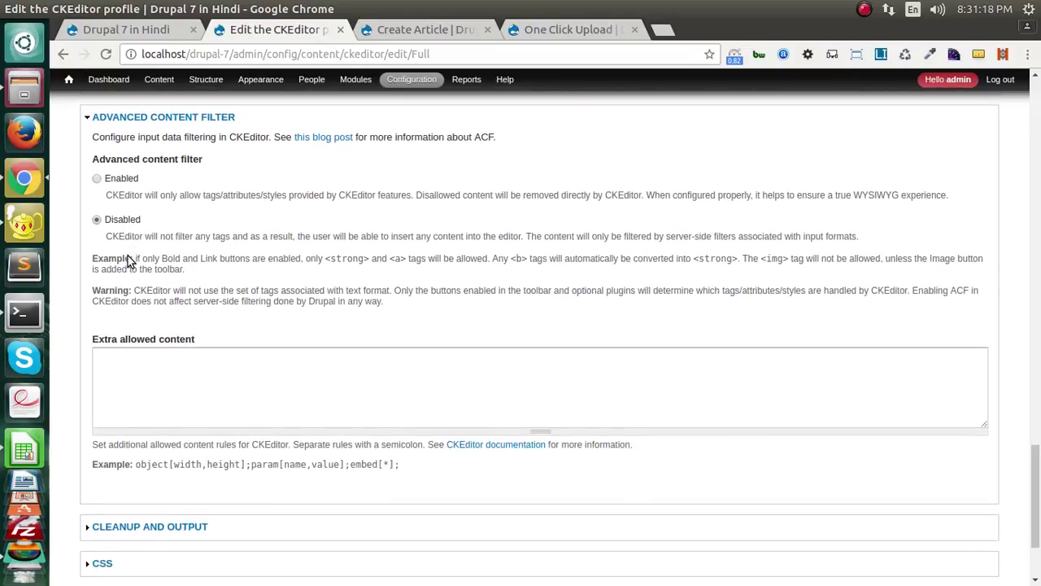
scroll(134, 260, down, 4)
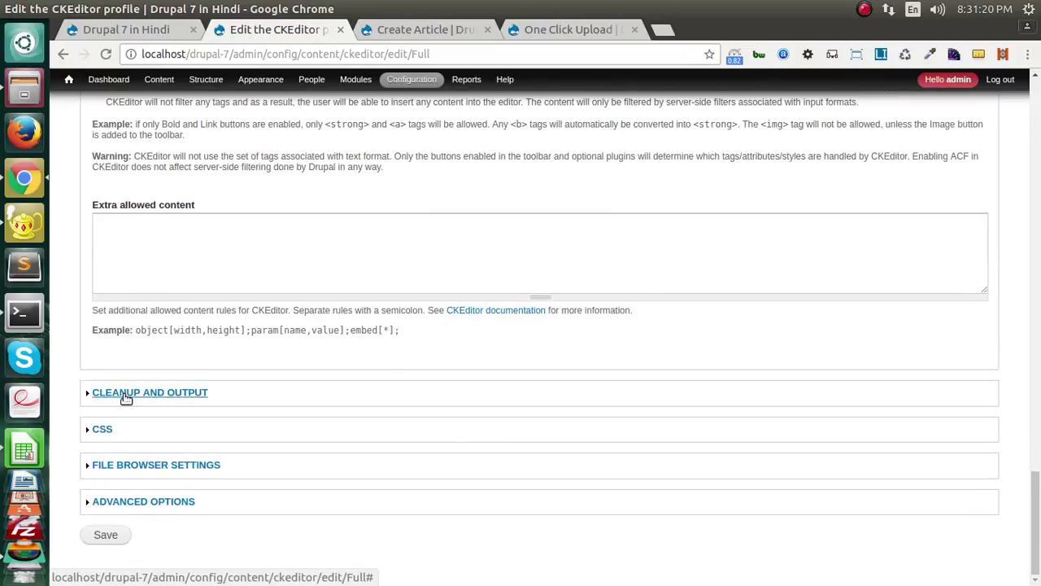
click(105, 534)
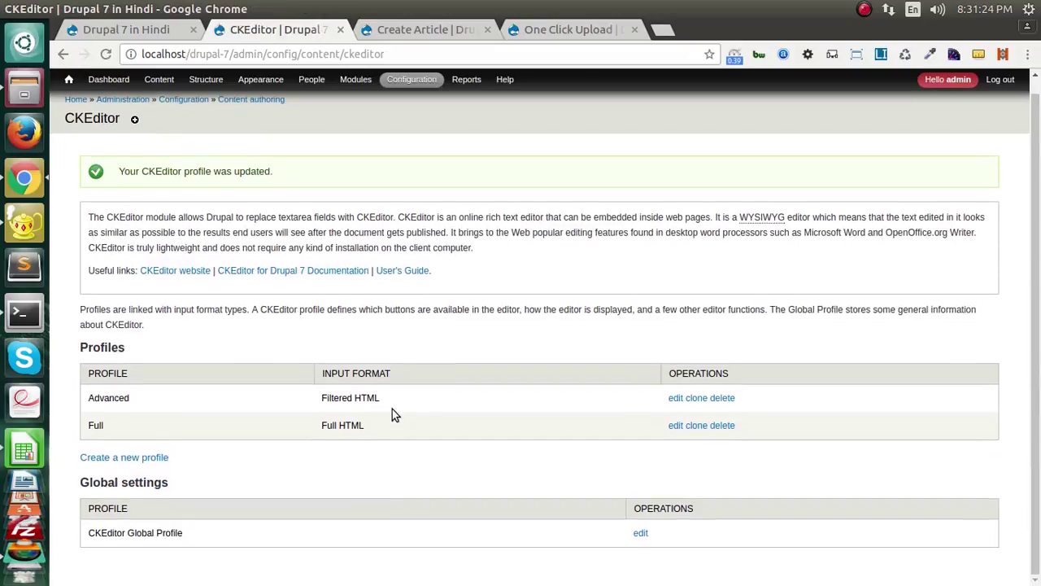
- Reload the Create Article form and upload drupal-development.png into the Body with the editor's Upload file command
click(391, 35)
key(F5)
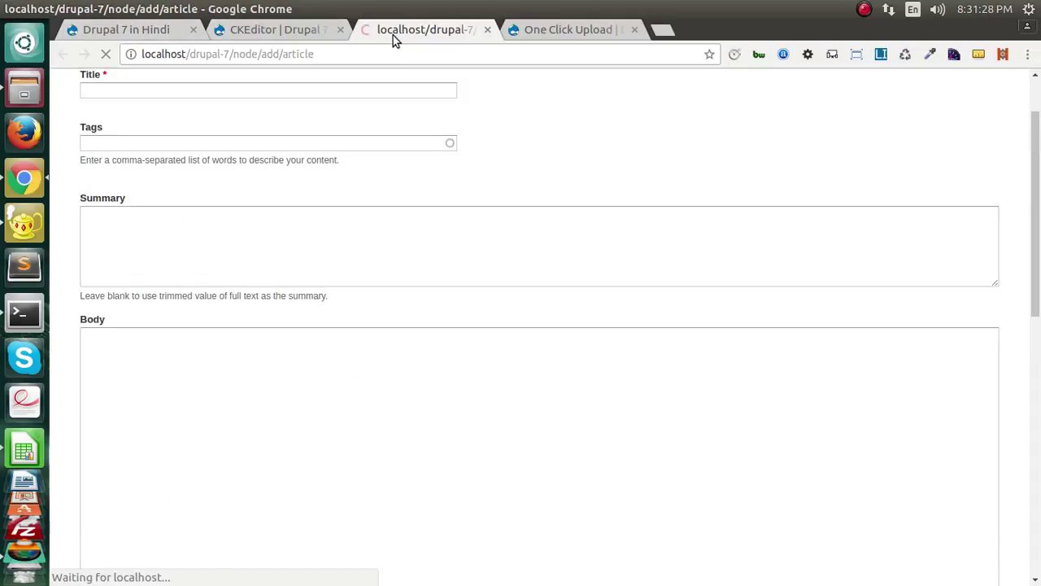
click(425, 309)
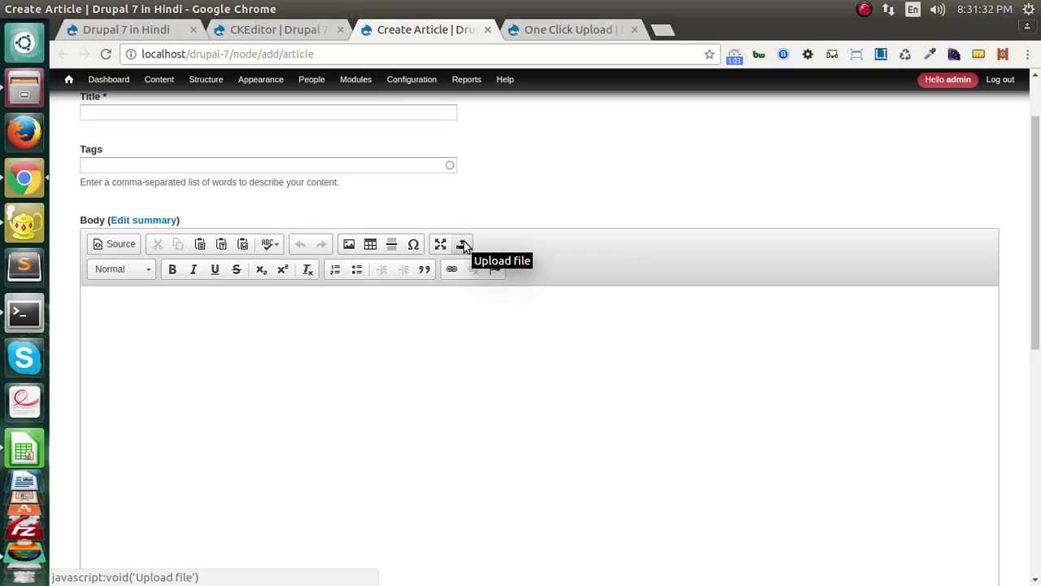
click(464, 246)
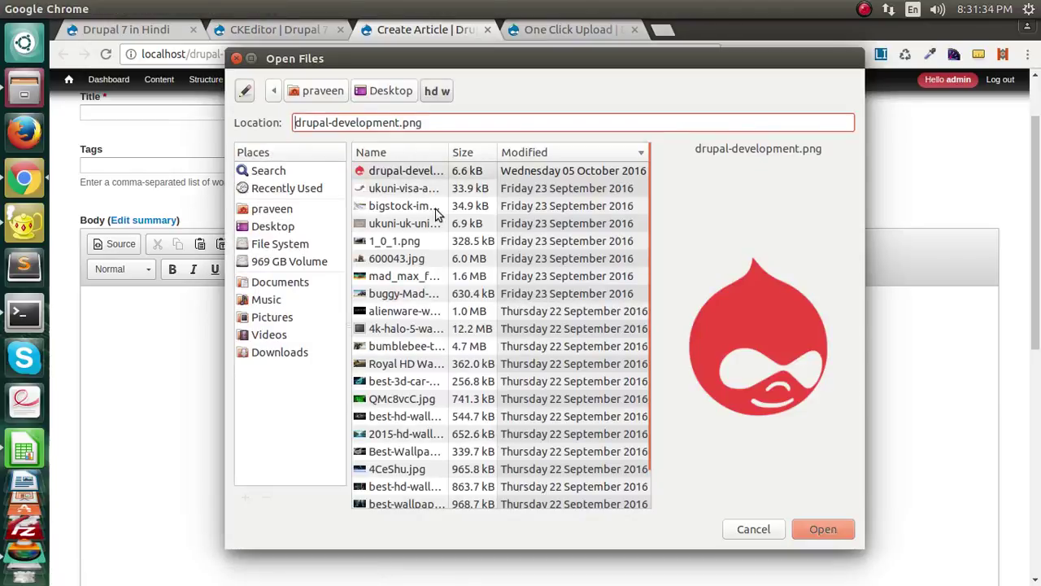
double_click(425, 179)
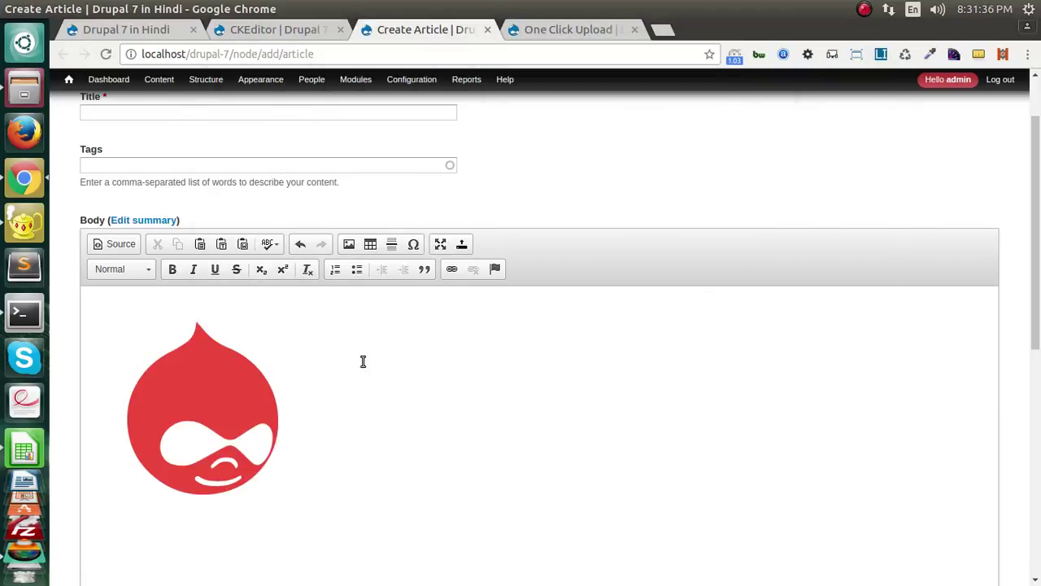
- Set the article Body's text format to Full HTML and check the editor toolbar for the Upload file command
scroll(360, 360, down, 4)
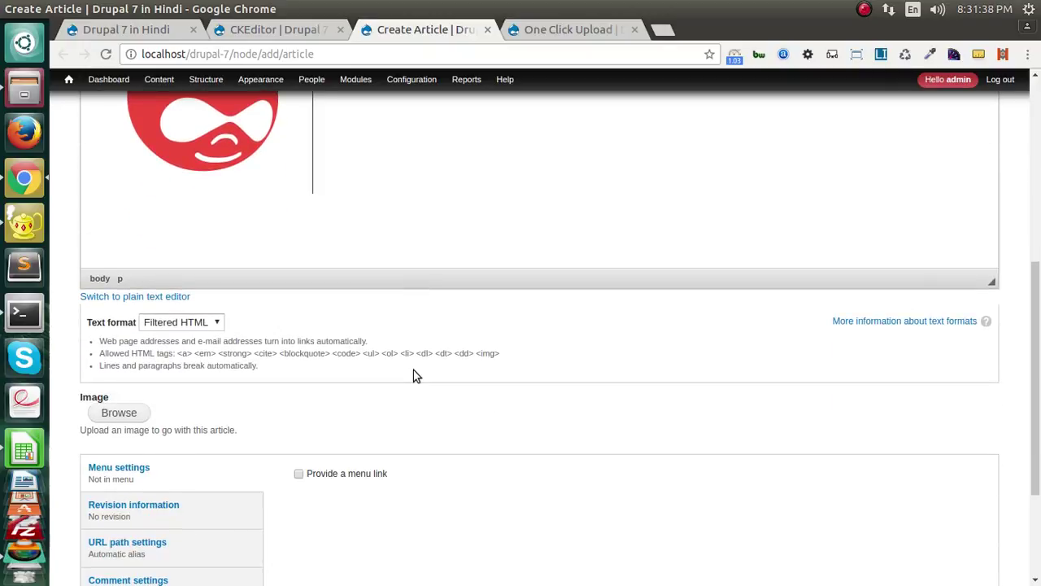
scroll(413, 376, up, 1)
click(181, 363)
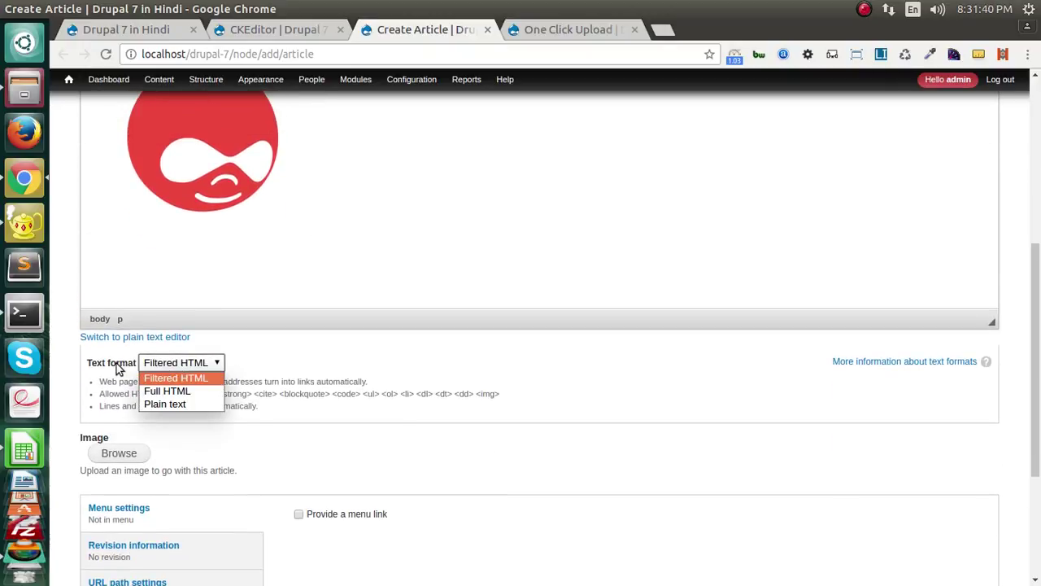
click(155, 390)
scroll(182, 298, up, 3)
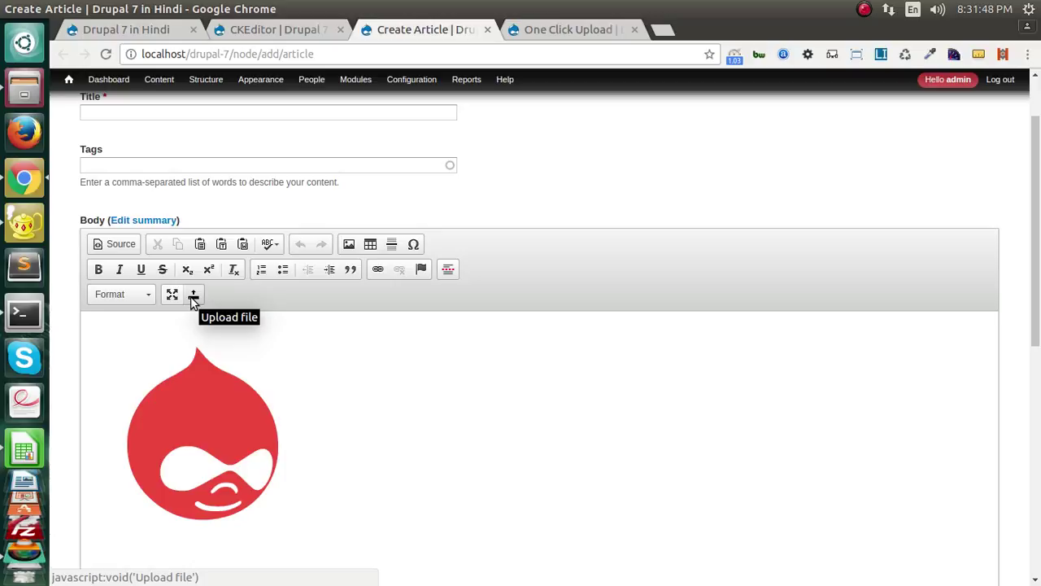
- Switch the Body's text format to Filtered HTML to compare its editor toolbar, and return it to Full HTML
scroll(193, 300, down, 5)
click(181, 469)
click(174, 485)
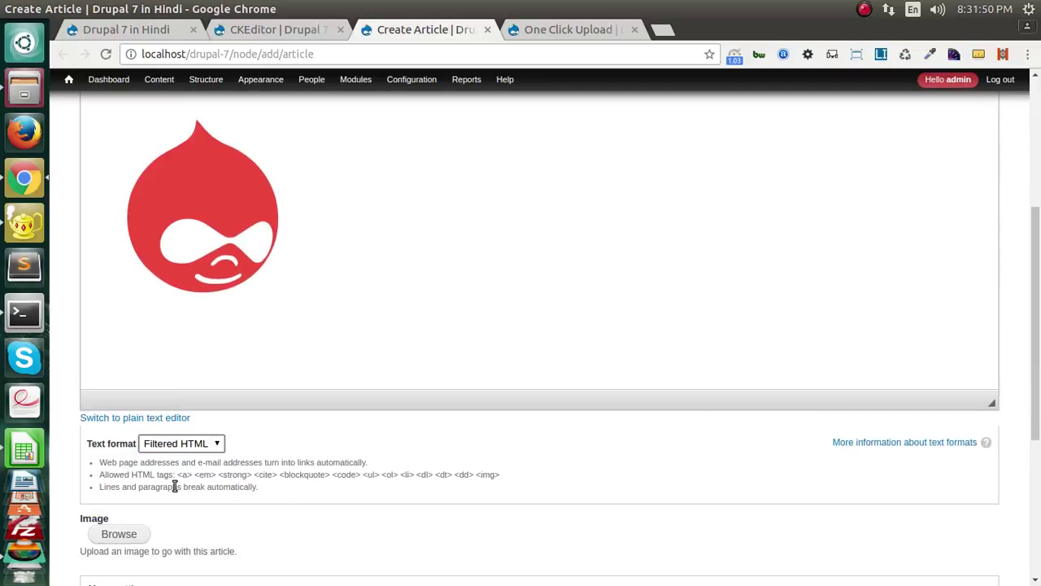
scroll(204, 442, up, 3)
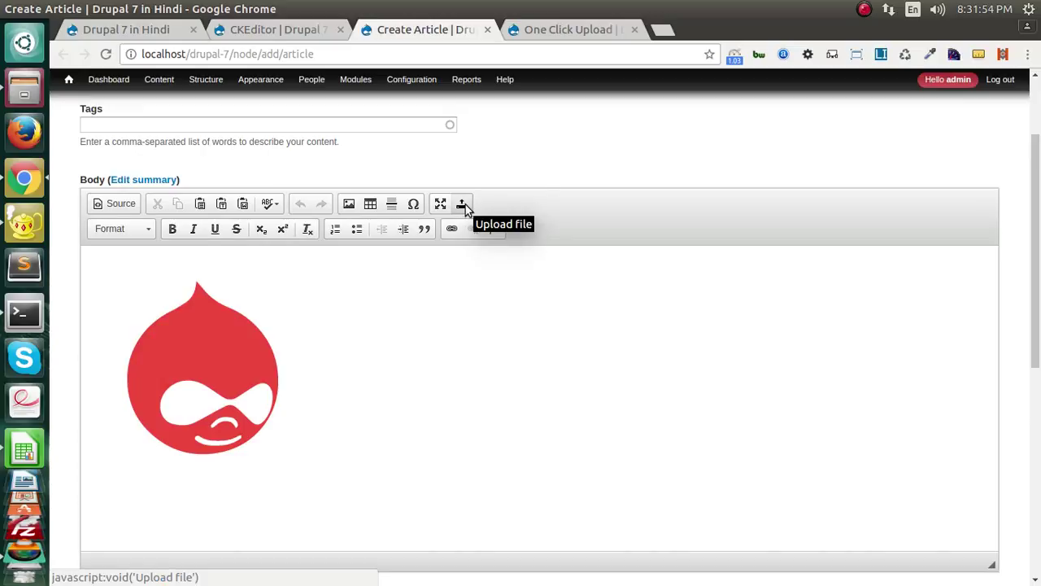
scroll(255, 425, down, 5)
click(181, 402)
click(166, 432)
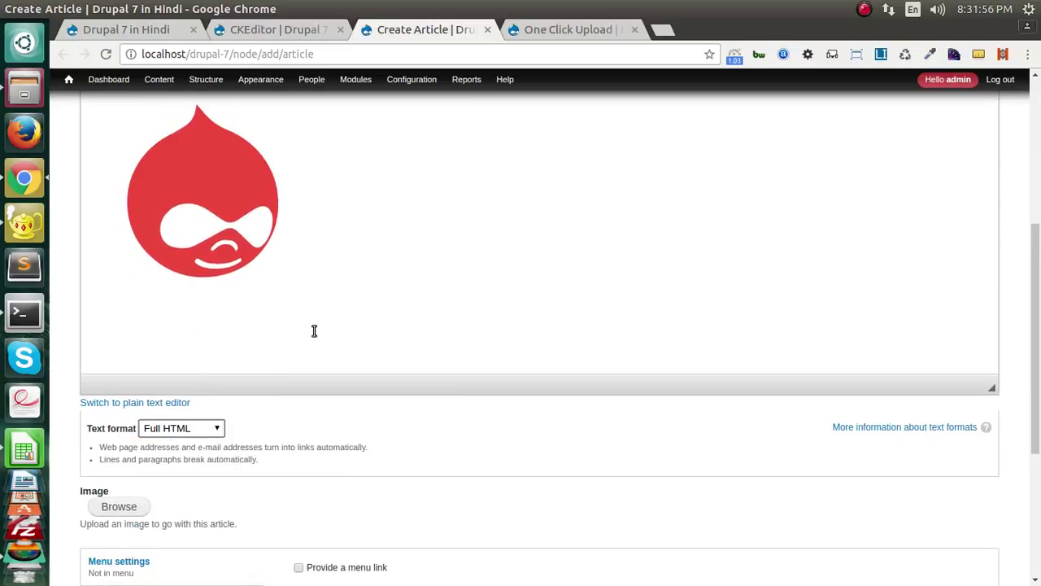
scroll(314, 329, up, 3)
- Look at the Body editor's Image Properties dialog and close it without inserting an image
scroll(183, 374, down, 5)
scroll(151, 528, down, 3)
scroll(172, 492, up, 10)
scroll(172, 495, up, 1)
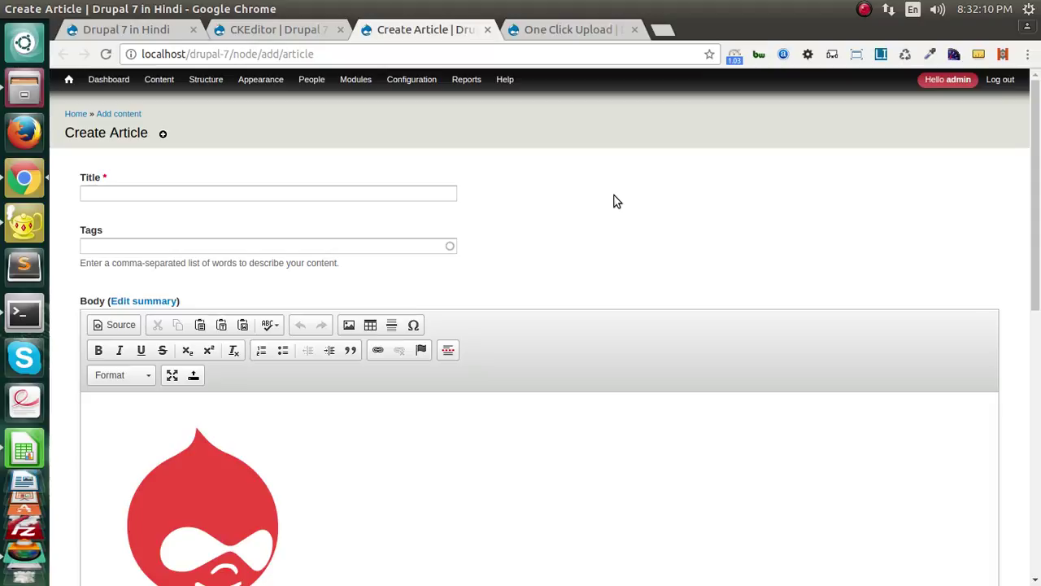
click(348, 326)
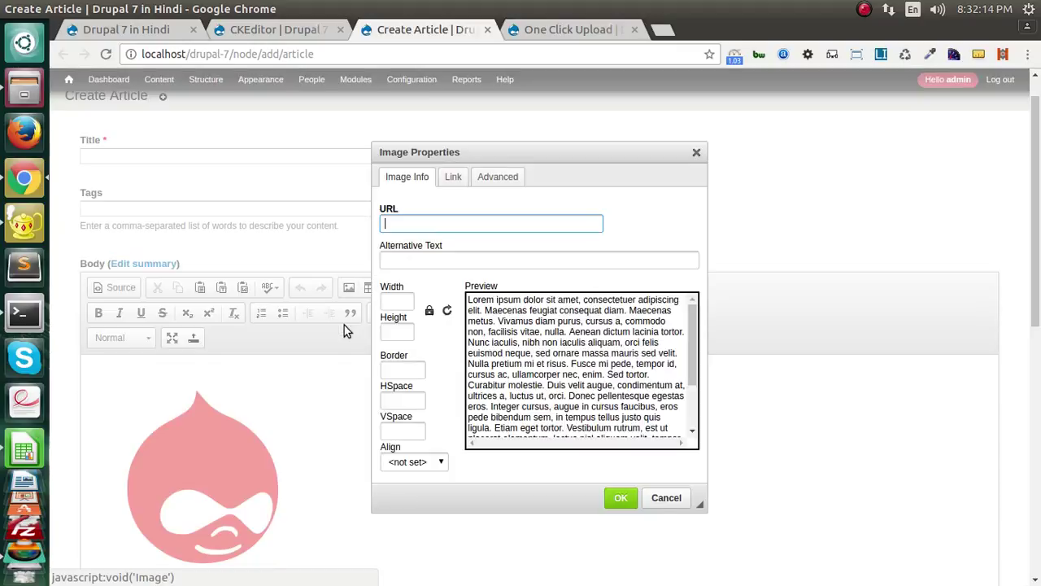
click(696, 152)
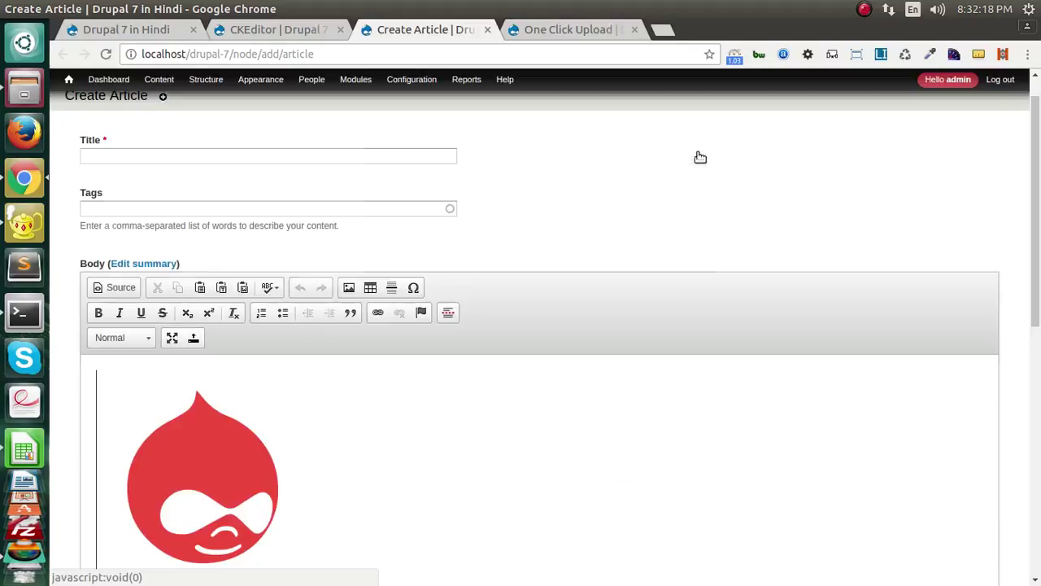